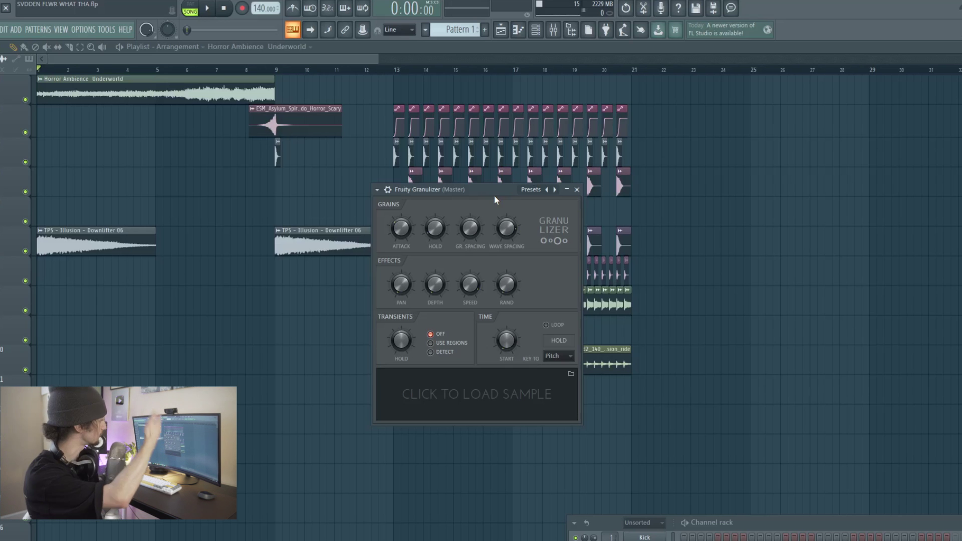
Step: Switch to the sample library and audition the riddim bass loops, including DS_DSP_140_bass_loop_og_riddim_classic_F
{"action": "mouse_move", "coordinate": [494, 195]}
{"action": "left_mouse_down"}
{"action": "mouse_move", "coordinate": [486, 173]}
{"action": "mouse_move", "coordinate": [506, 202]}
{"action": "left_mouse_up"}
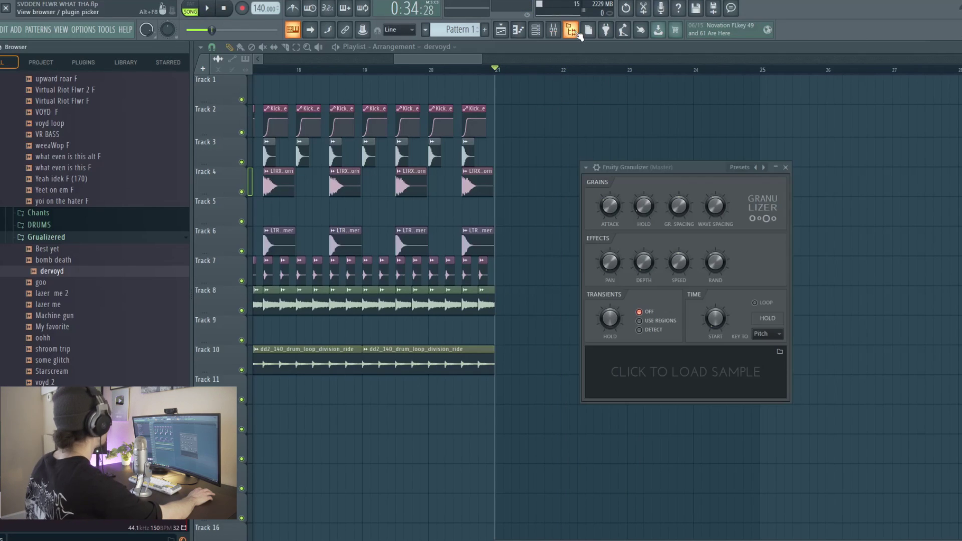
{"action": "left_click", "coordinate": [576, 31]}
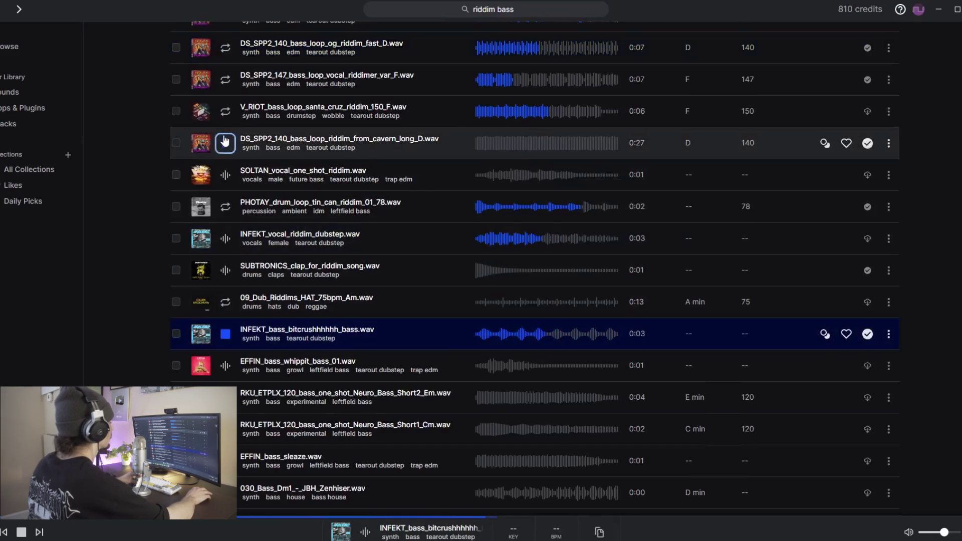
{"action": "left_click", "coordinate": [225, 142]}
{"action": "left_click", "coordinate": [225, 114]}
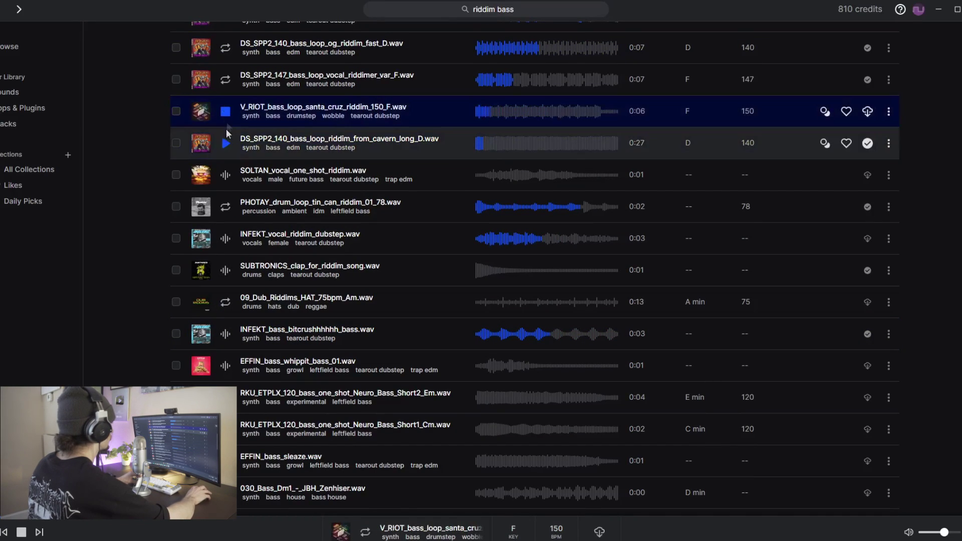
{"action": "left_click", "coordinate": [224, 86]}
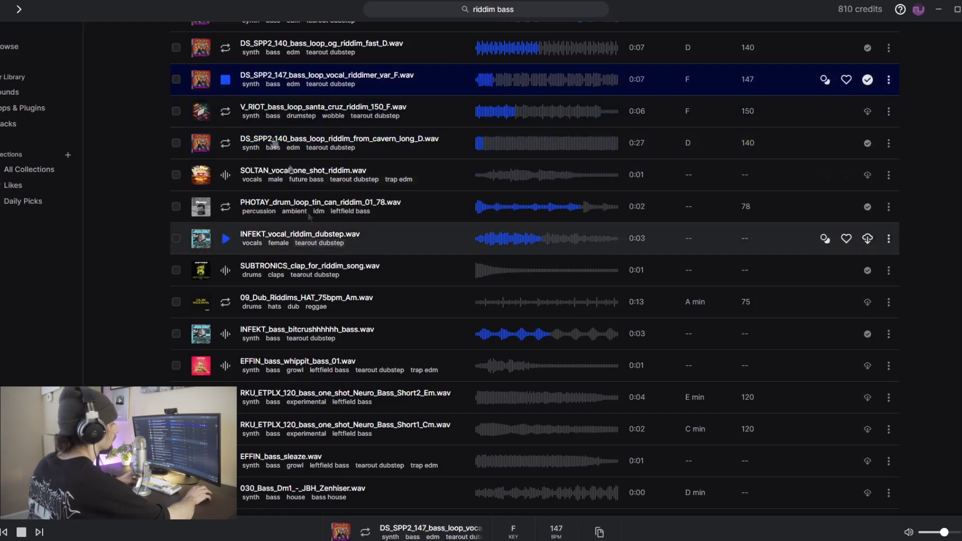
{"action": "scroll", "coordinate": [222, 201], "scroll_direction": "up", "scroll_amount": 4}
{"action": "left_click", "coordinate": [221, 170]}
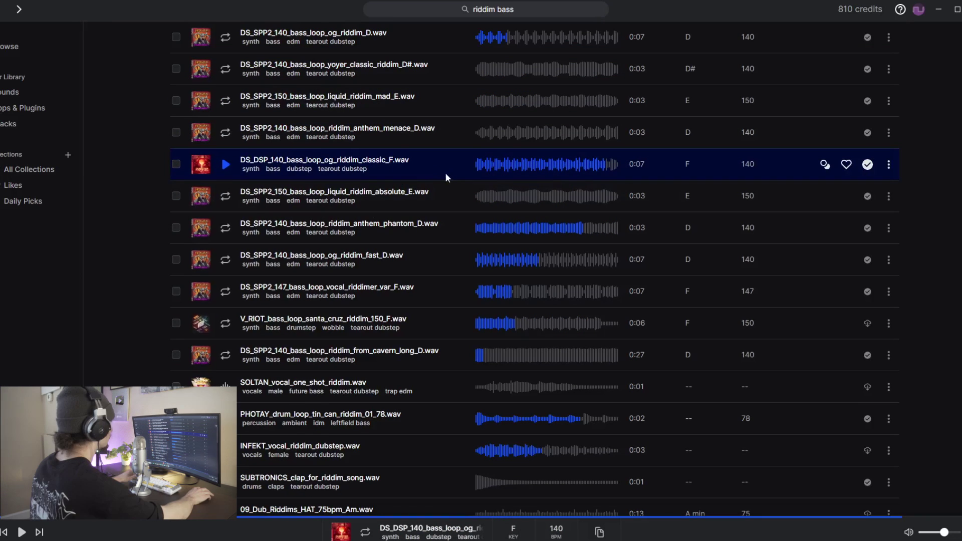
Step: Load the DS_DSP_140_bass_loop_og_riddim_classic_F loop into the Fruity Granulizer as its sample
{"action": "left_click_drag", "start_coordinate": [408, 170], "coordinate": [420, 373]}
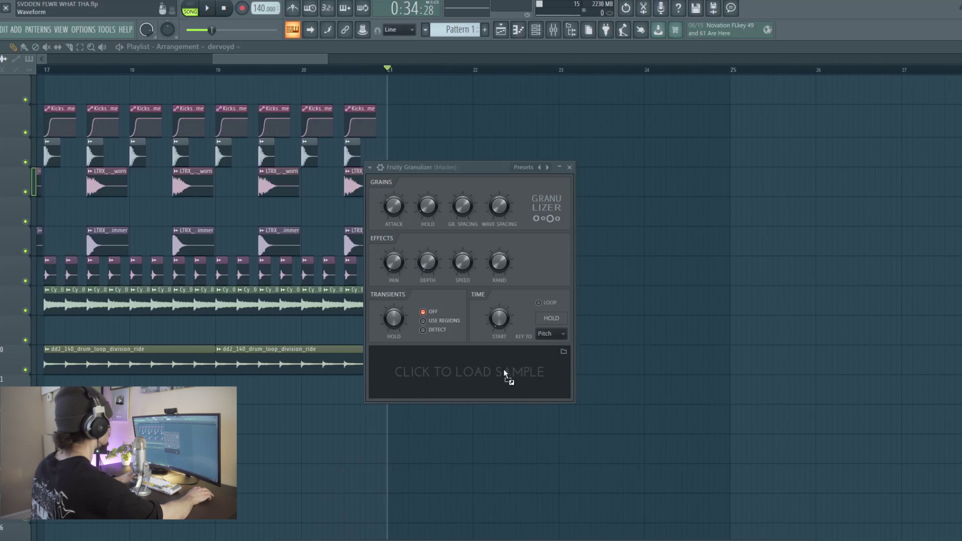
{"action": "left_click_drag", "start_coordinate": [503, 374], "coordinate": [503, 373]}
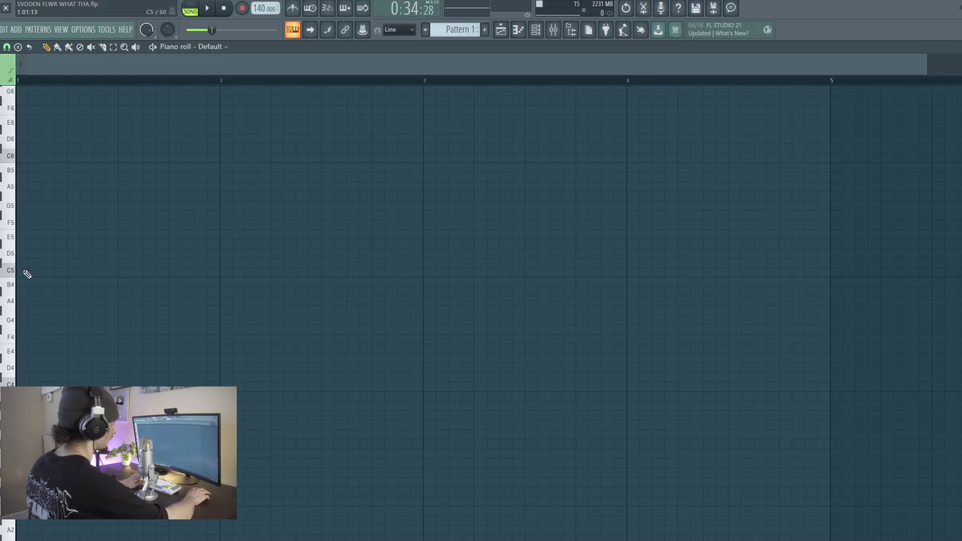
Step: Draw a C5 note at the start of the piano roll and lengthen it to four bars
{"action": "left_click", "coordinate": [27, 274]}
{"action": "key", "text": "space"}
{"action": "left_click_drag", "start_coordinate": [664, 272], "coordinate": [832, 269]}
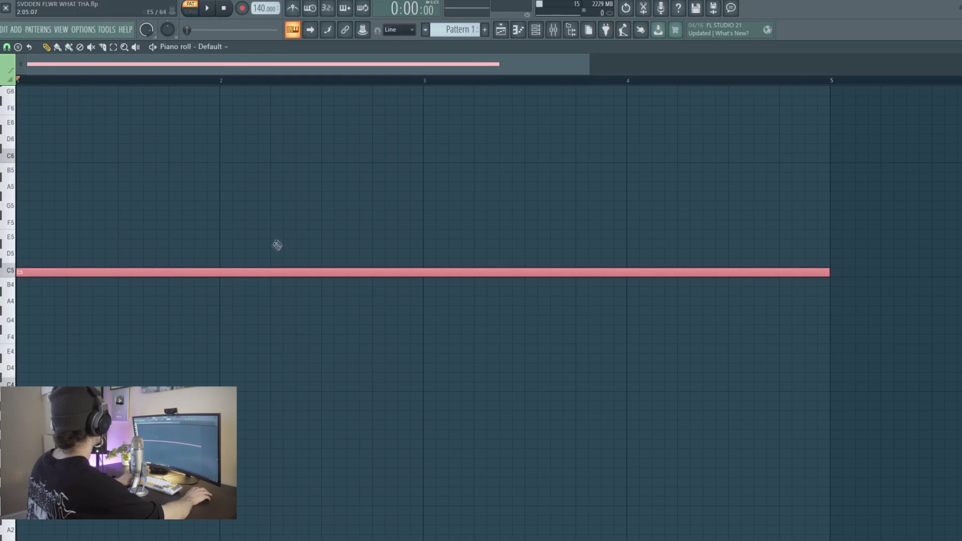
Step: Try the four-bar note at F4 and play the pattern to hear that pitch
{"action": "left_click_drag", "start_coordinate": [281, 269], "coordinate": [148, 352]}
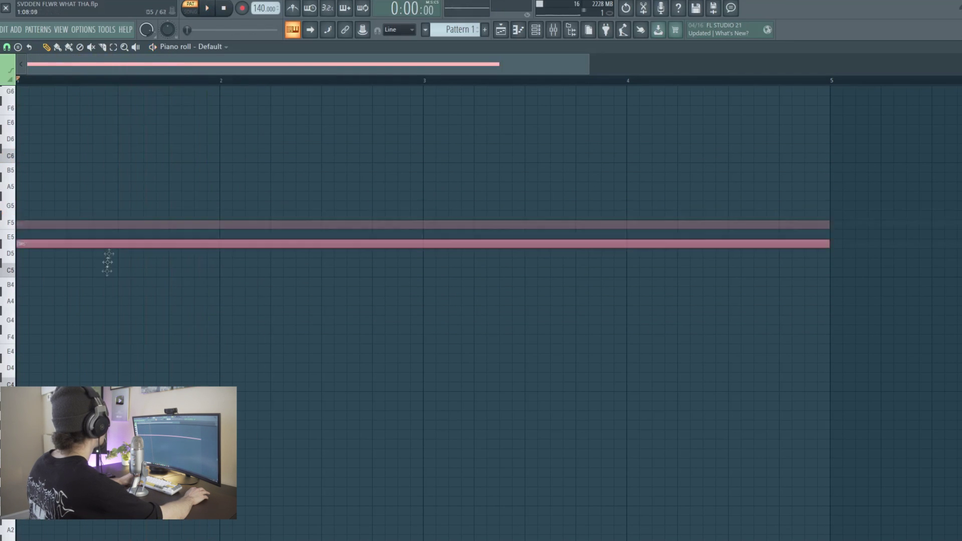
{"action": "left_click_drag", "start_coordinate": [108, 262], "coordinate": [95, 345]}
{"action": "key", "text": "space"}
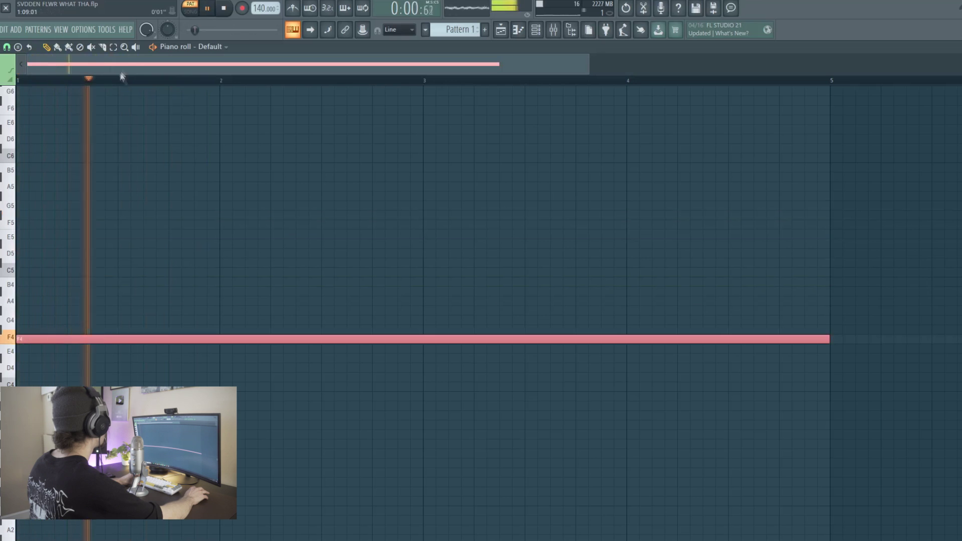
{"action": "left_click_drag", "start_coordinate": [129, 343], "coordinate": [152, 330]}
{"action": "key", "text": "space"}
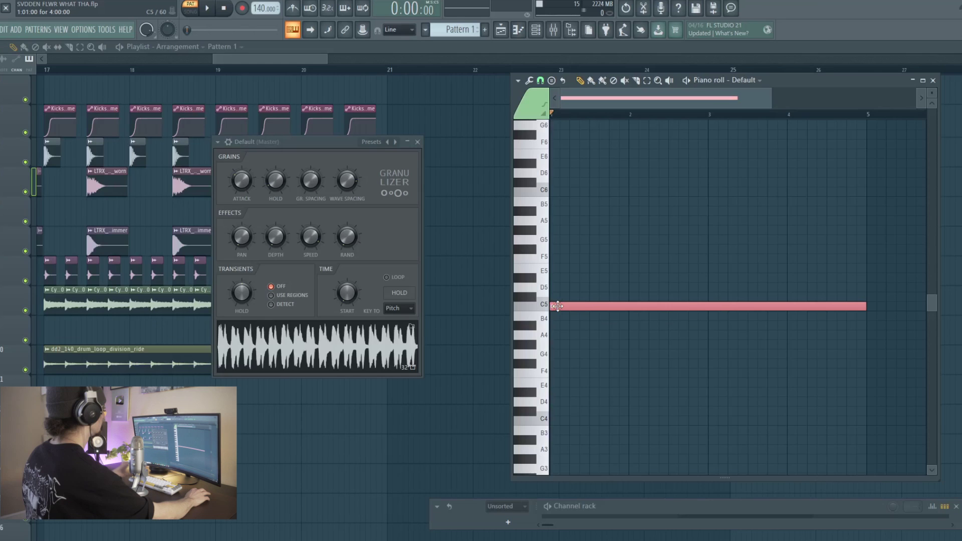
Step: Move the four-bar C5 note down to A4 and play the pattern
{"action": "left_click_drag", "start_coordinate": [557, 306], "coordinate": [488, 415]}
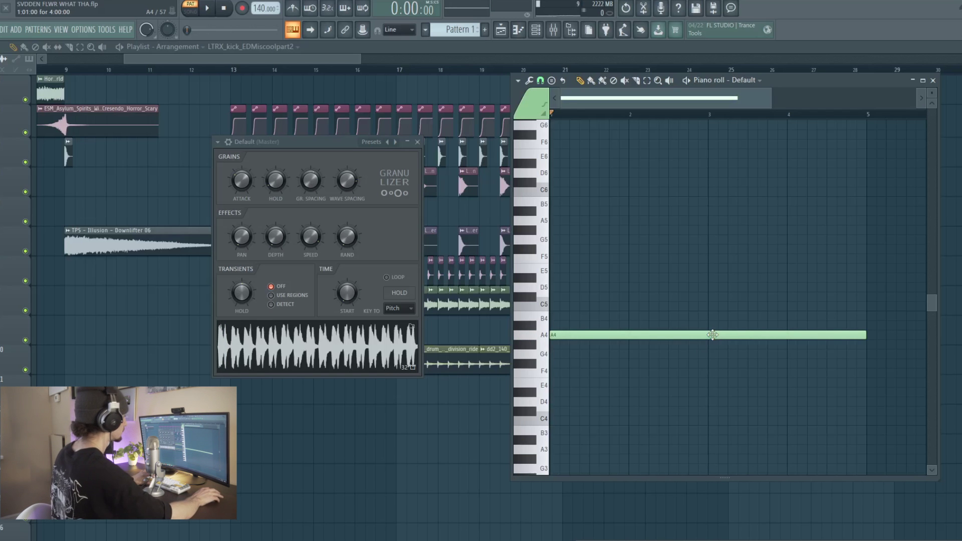
{"action": "key", "text": "space"}
{"action": "key", "text": "space"}
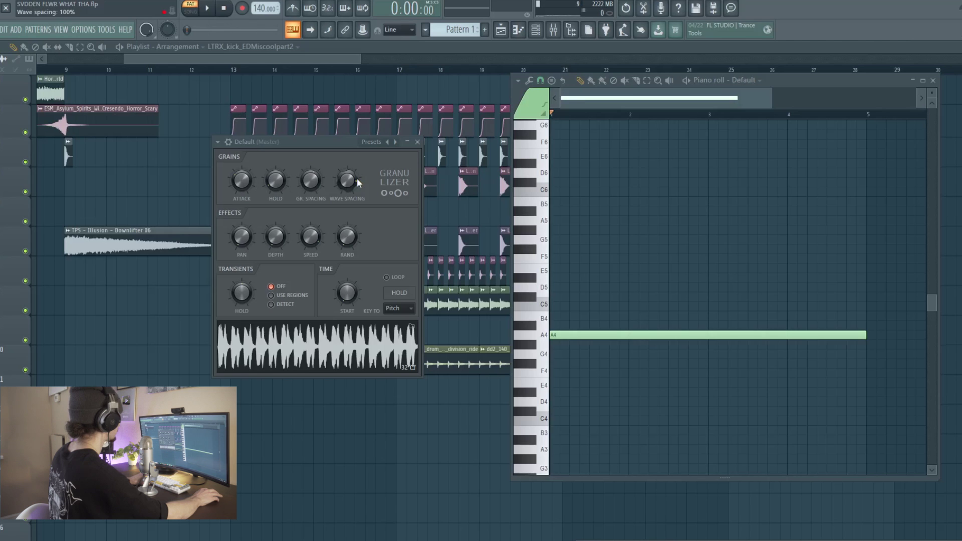
Step: While the pattern plays, set the Granulizer's wave spacing to -127% and adjust its grain spacing
{"action": "key", "text": "space"}
{"action": "left_click_drag", "start_coordinate": [358, 183], "coordinate": [358, 279]}
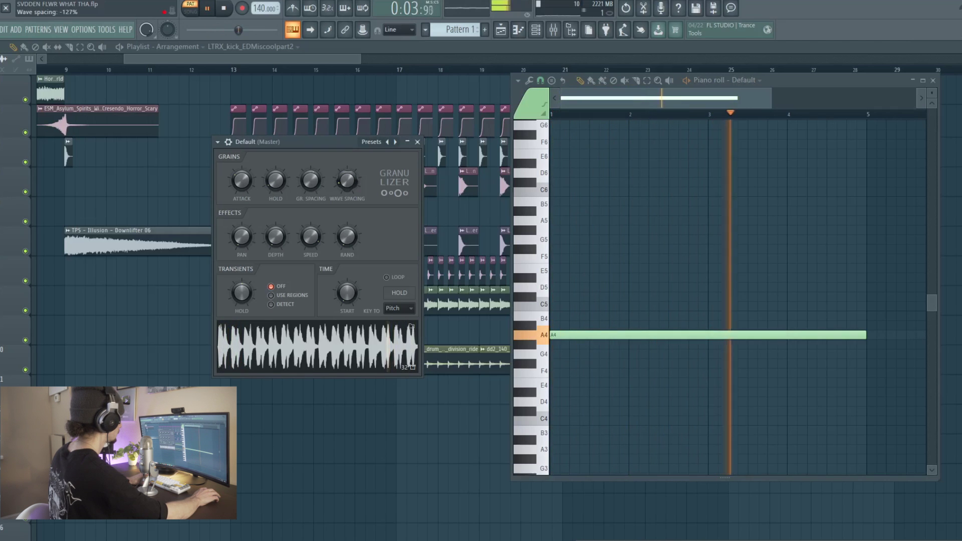
{"action": "left_click_drag", "start_coordinate": [310, 181], "coordinate": [310, 191]}
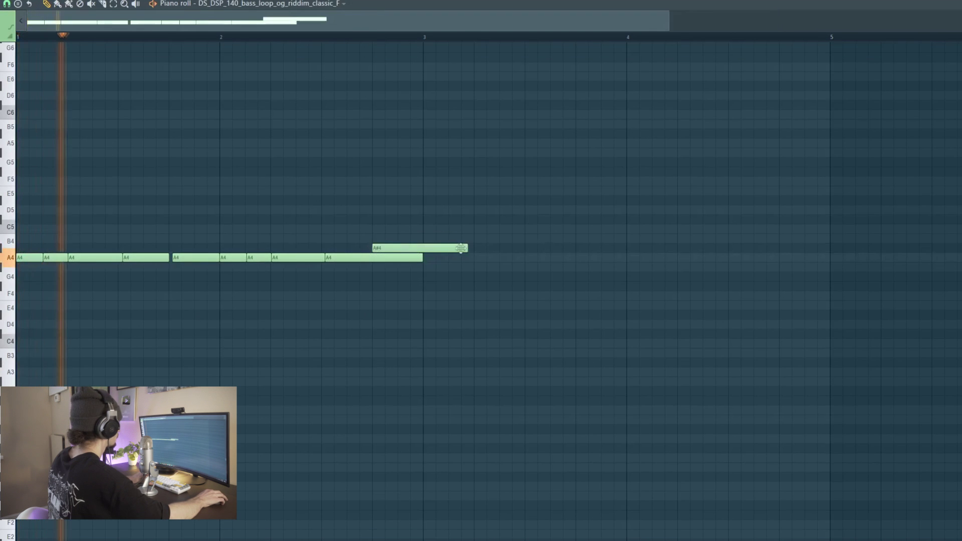
Step: Shorten the A#4 note to end at the start of bar 3 and make it a slide note
{"action": "left_click_drag", "start_coordinate": [467, 248], "coordinate": [420, 252]}
{"action": "double_click", "coordinate": [414, 249]}
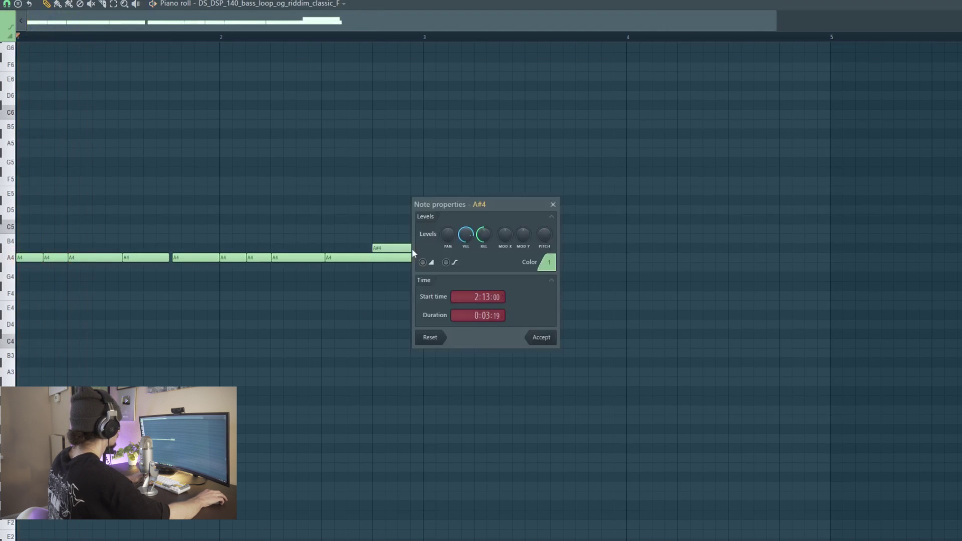
{"action": "left_click", "coordinate": [541, 336]}
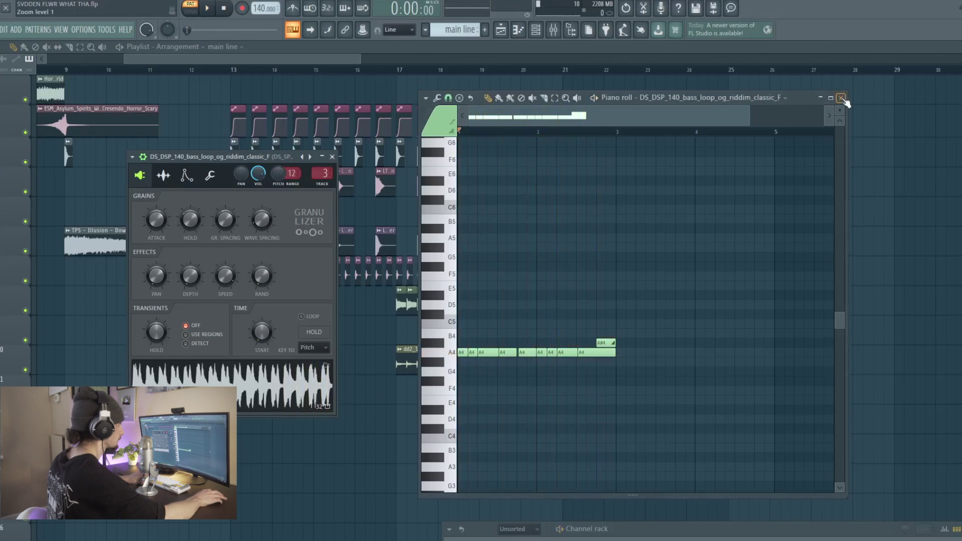
Step: Place the main line pattern at bar 13 on track 11, repeat it up to bar 21, and play from bar 13
{"action": "key", "text": "F7"}
{"action": "left_click", "coordinate": [249, 392]}
{"action": "key", "text": "ctrl+b"}
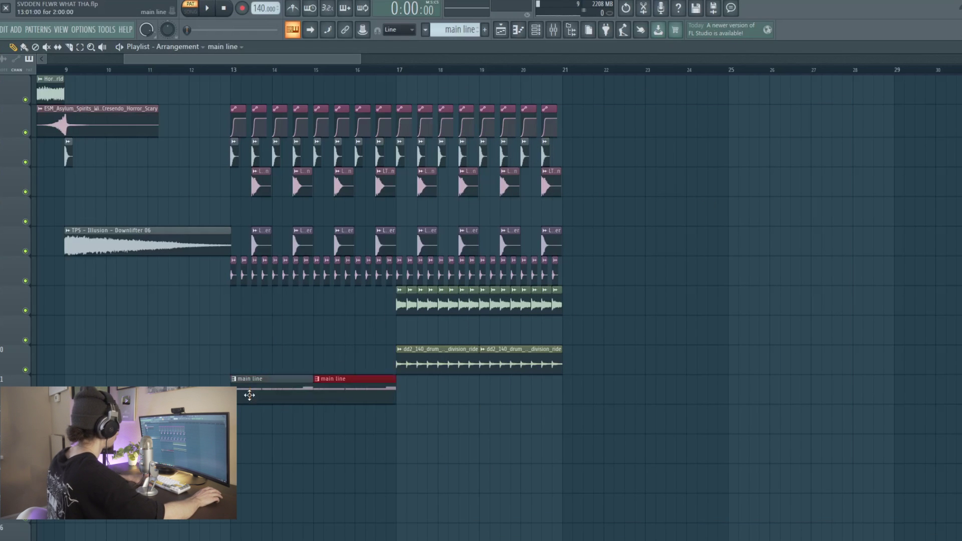
{"action": "key", "text": "ctrl+b"}
{"action": "key", "text": "ctrl+b"}
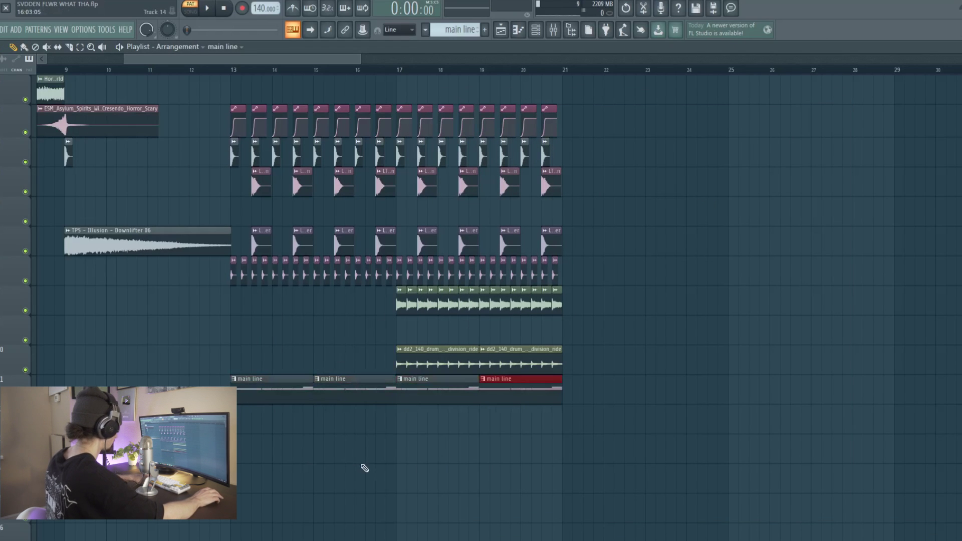
{"action": "left_click", "coordinate": [236, 74]}
{"action": "key", "text": "space"}
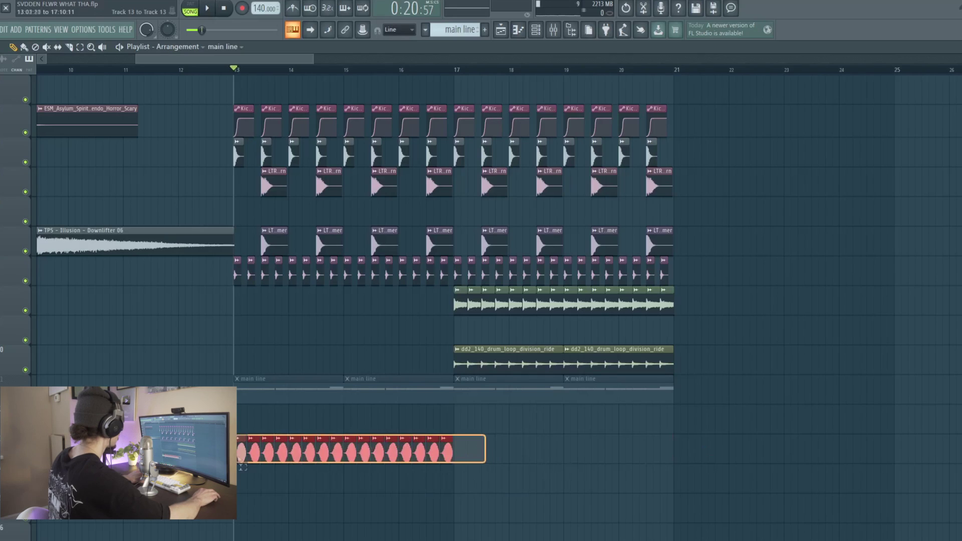
Step: Duplicate the selected INFEKT_sub_loop_perfect_movement clips so they continue from bar 17 to bar 21
{"action": "left_click_drag", "start_coordinate": [241, 455], "coordinate": [241, 454]}
{"action": "key", "text": "ctrl+b"}
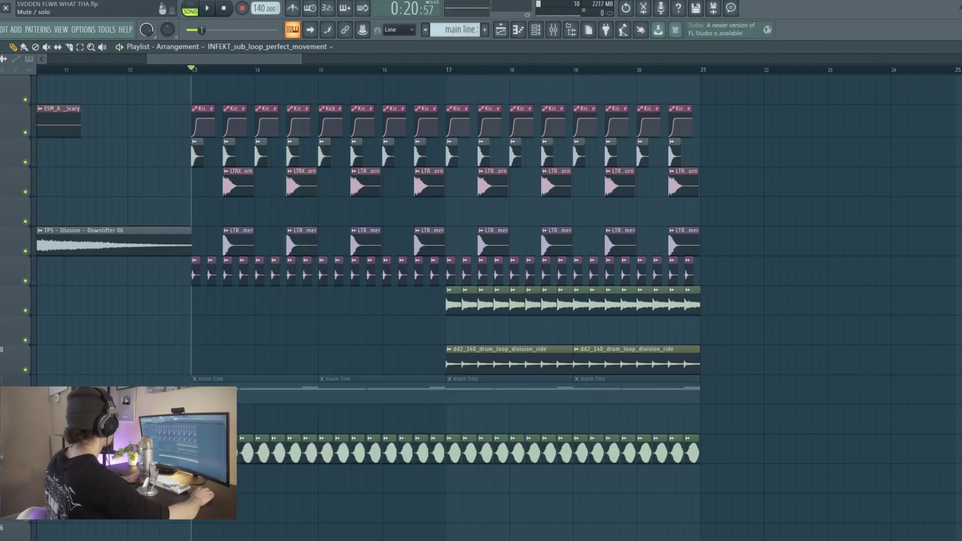
Step: Raise the channel pitch of the Granulizer bass
{"action": "left_click_drag", "start_coordinate": [205, 60], "coordinate": [228, 60]}
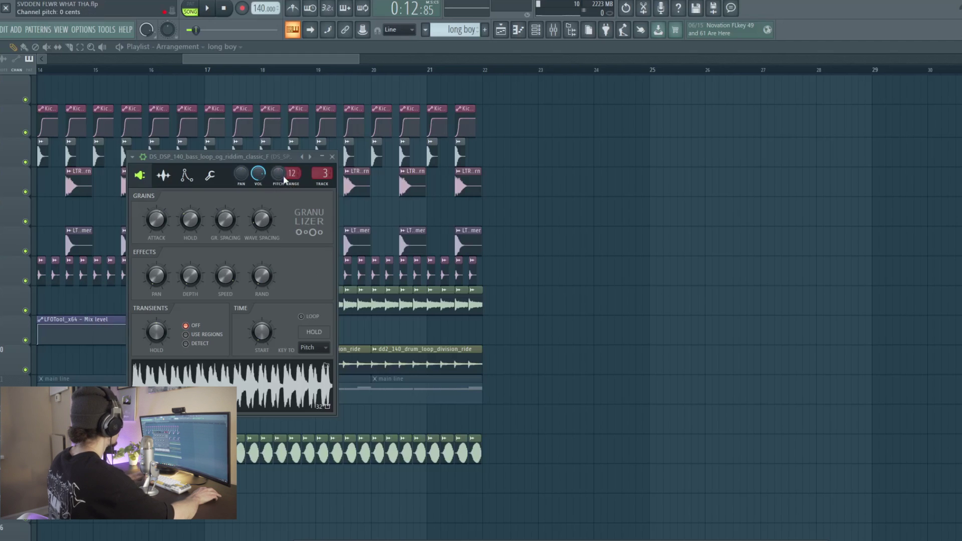
{"action": "left_click_drag", "start_coordinate": [284, 175], "coordinate": [283, 150]}
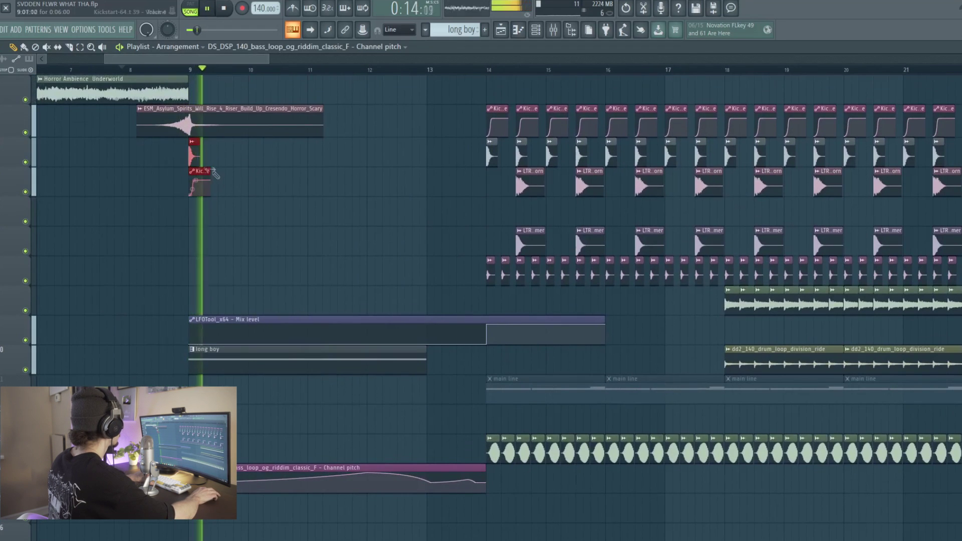
Step: Copy the bar 9 kick clips and the horror riser to around bar 13, and move the scary voice clip to just before bar 13
{"action": "left_click_drag", "start_coordinate": [214, 172], "coordinate": [451, 173]}
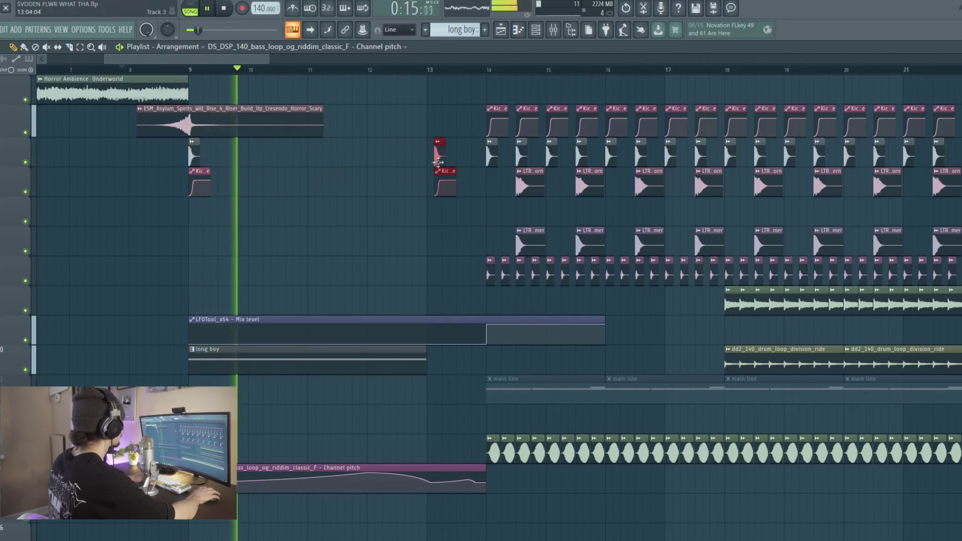
{"action": "left_click_drag", "start_coordinate": [265, 120], "coordinate": [503, 195]}
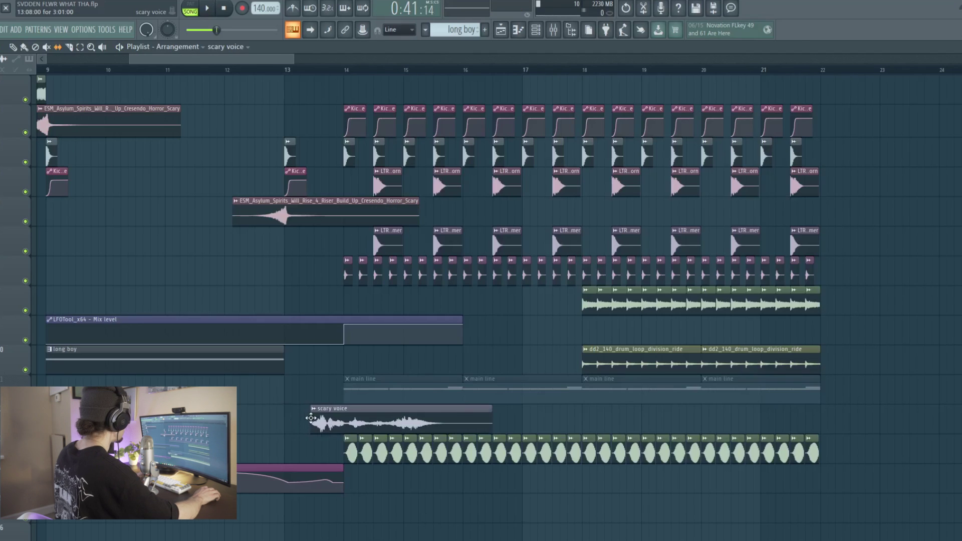
{"action": "left_click_drag", "start_coordinate": [311, 425], "coordinate": [279, 425]}
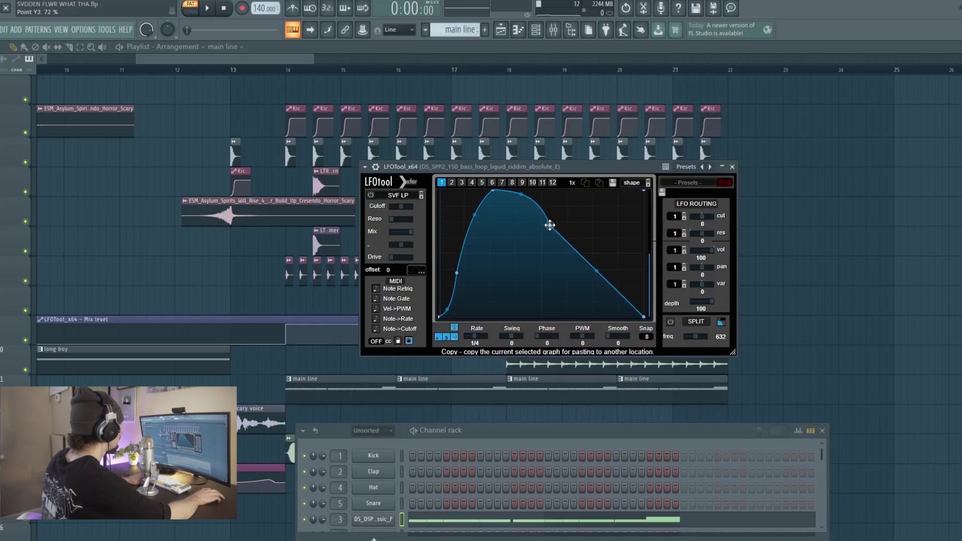
Step: Play the main line pattern and raise the Frequency Shifter's frequency on the bass
{"action": "key", "text": "space"}
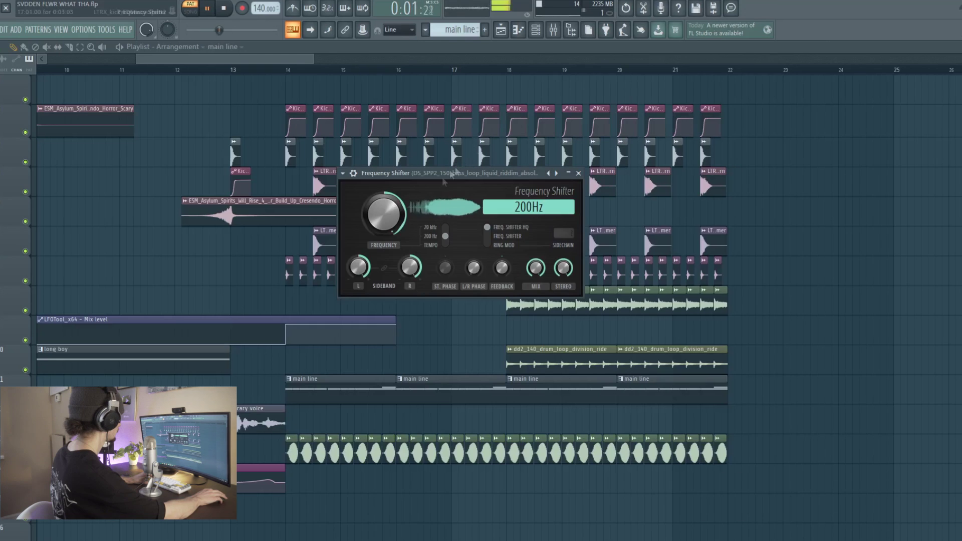
{"action": "mouse_move", "coordinate": [383, 213]}
{"action": "left_mouse_down"}
{"action": "mouse_move", "coordinate": [383, 203]}
{"action": "mouse_move", "coordinate": [383, 235]}
{"action": "mouse_move", "coordinate": [383, 196]}
{"action": "left_mouse_up"}
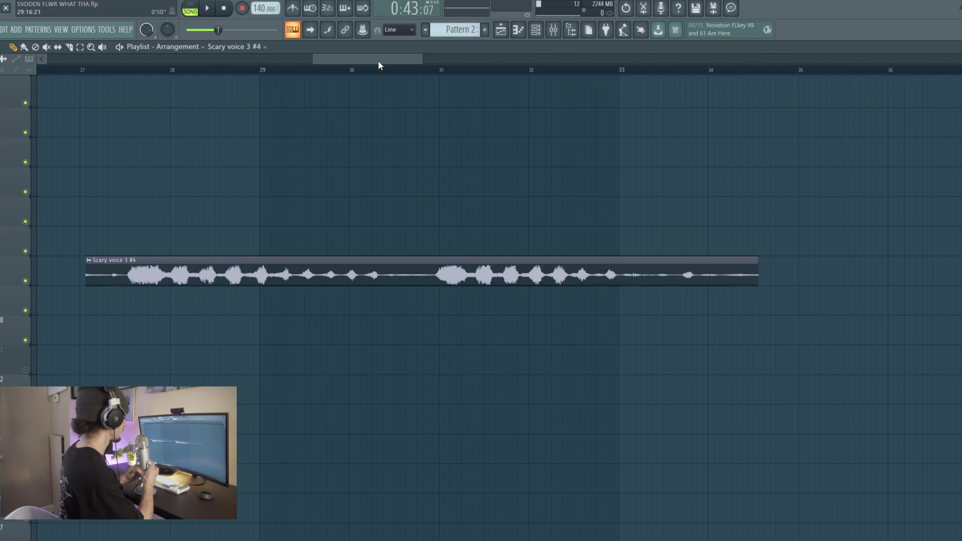
Step: Play part of the Scary voice 3 #4 clip from about bar 29
{"action": "left_click_drag", "start_coordinate": [294, 70], "coordinate": [273, 70]}
{"action": "key", "text": "space"}
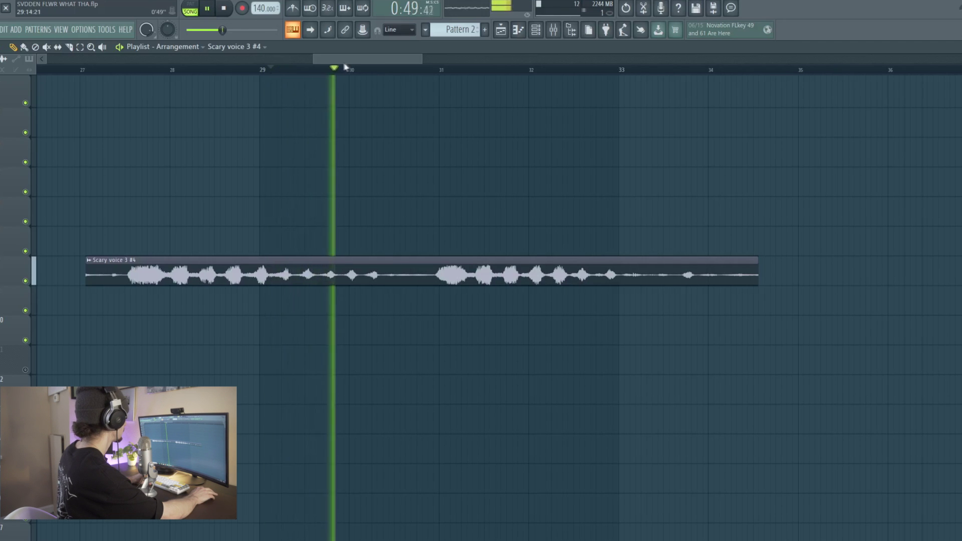
{"action": "key", "text": "space"}
Step: Select the chopped scary voice clips between bars 20 and 26, and play the arrangement from just before bar 20
{"action": "left_click_drag", "start_coordinate": [349, 64], "coordinate": [299, 66]}
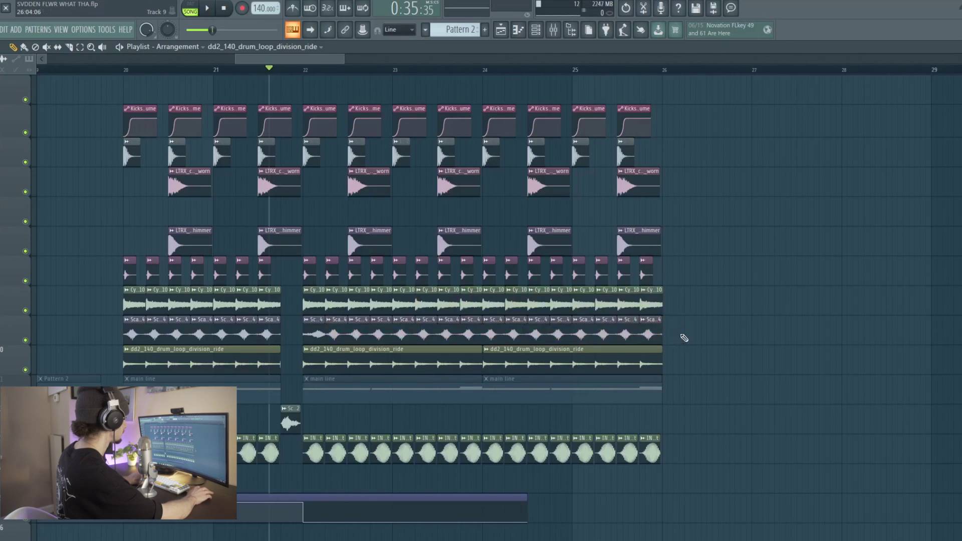
{"action": "left_click_drag", "start_coordinate": [682, 337], "coordinate": [123, 331]}
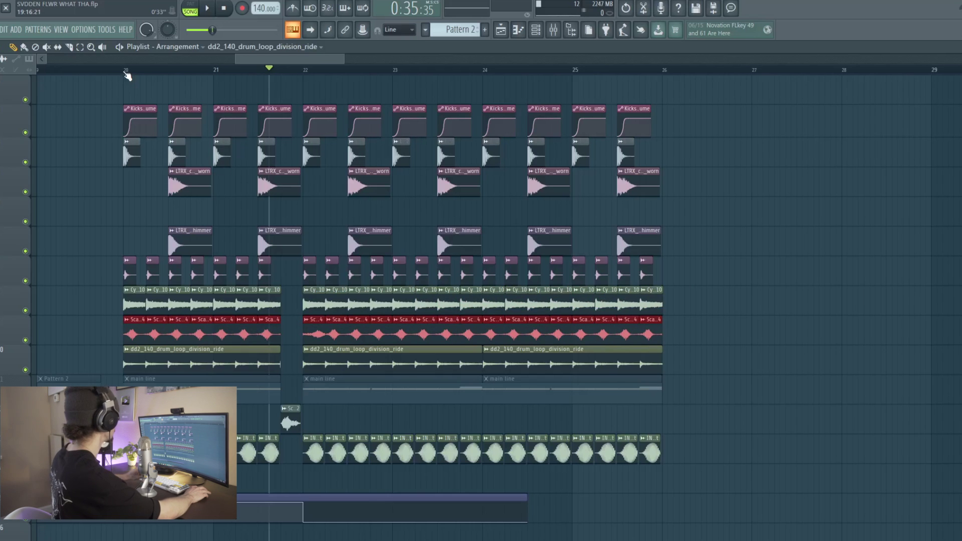
{"action": "left_click", "coordinate": [113, 74]}
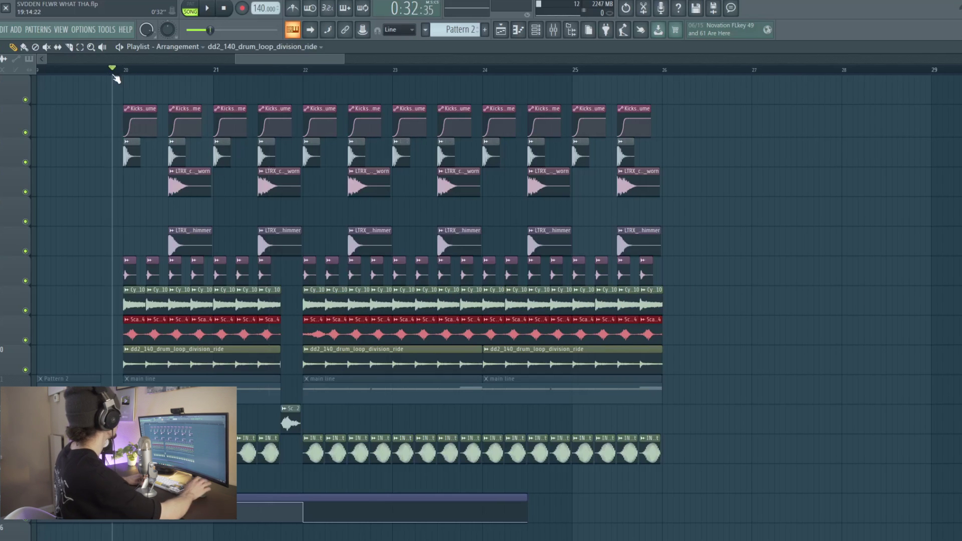
{"action": "key", "text": "space"}
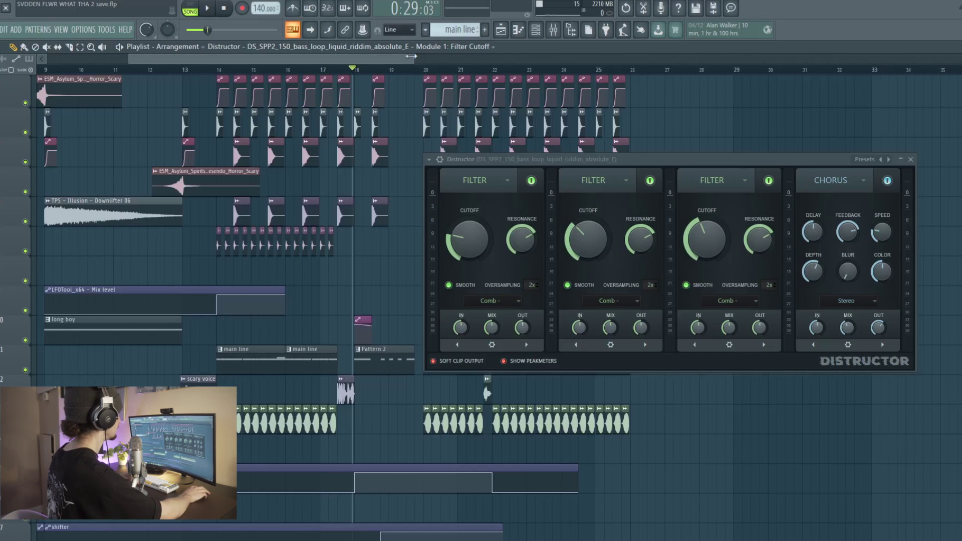
Step: Review the automation clips beneath the arrangement, including the Distructor filter cutoff clip at bar 18
{"action": "left_click_drag", "start_coordinate": [411, 56], "coordinate": [329, 57]}
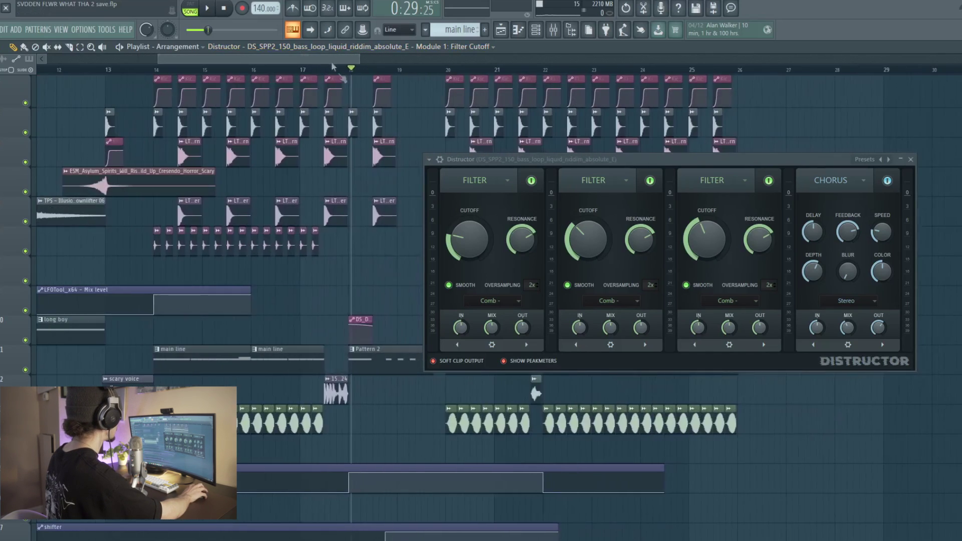
{"action": "scroll", "coordinate": [392, 375], "scroll_direction": "down", "scroll_amount": 10}
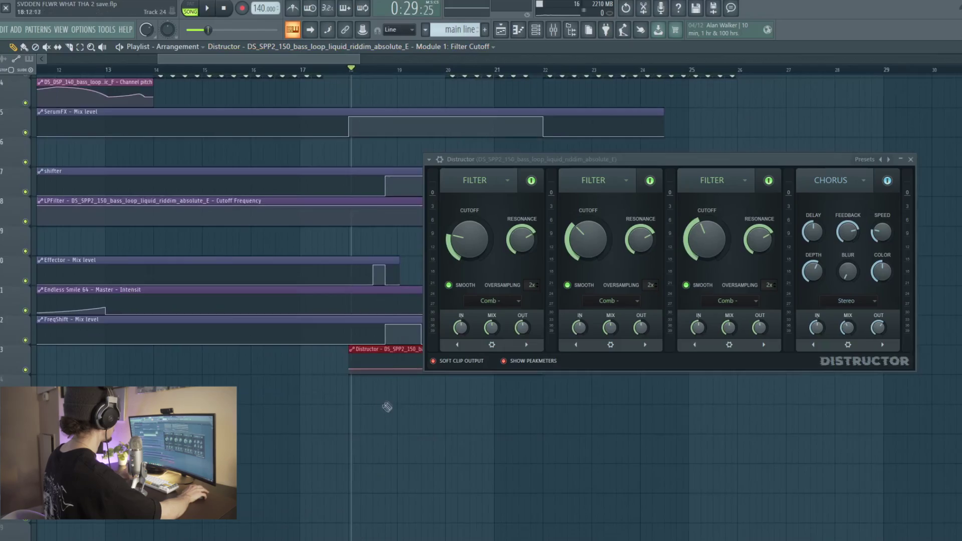
{"action": "scroll", "coordinate": [387, 407], "scroll_direction": "up", "scroll_amount": 10}
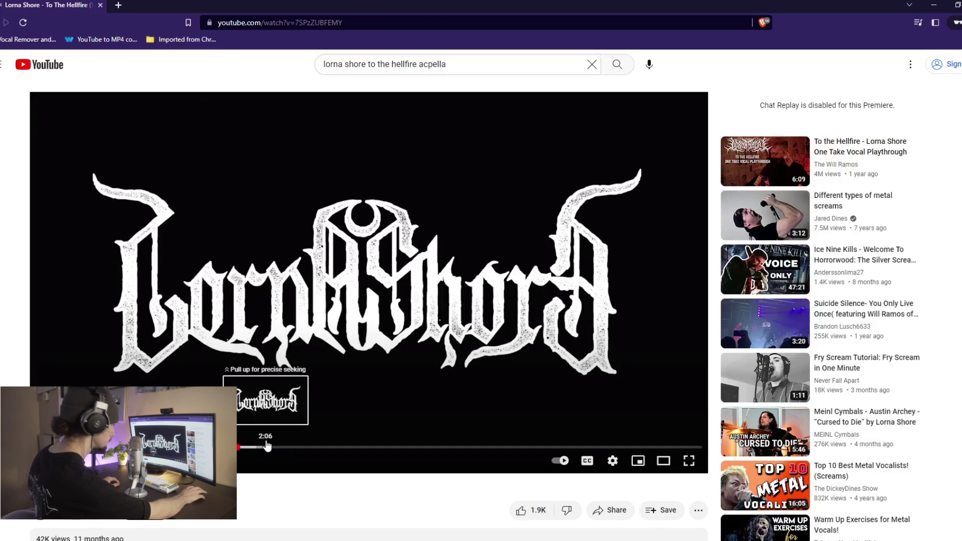
Step: Switch to YouTube in the browser and skip the Lorna Shore "To The Hellfire" video to 2:06
{"action": "left_click", "coordinate": [267, 445]}
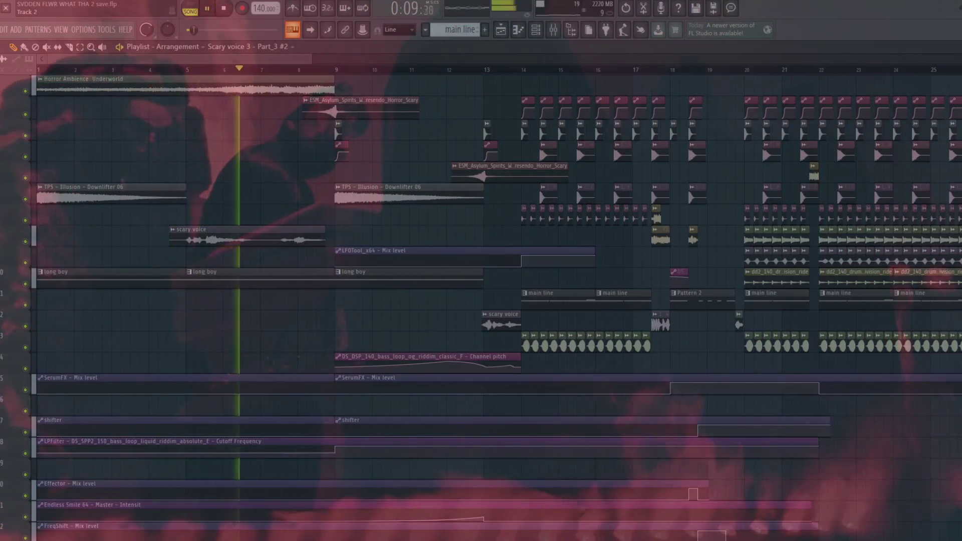
{"action": "scroll", "coordinate": [481, 271], "scroll_direction": "down", "scroll_amount": 5}
{"action": "scroll", "coordinate": [481, 270], "scroll_direction": "up", "scroll_amount": 5}
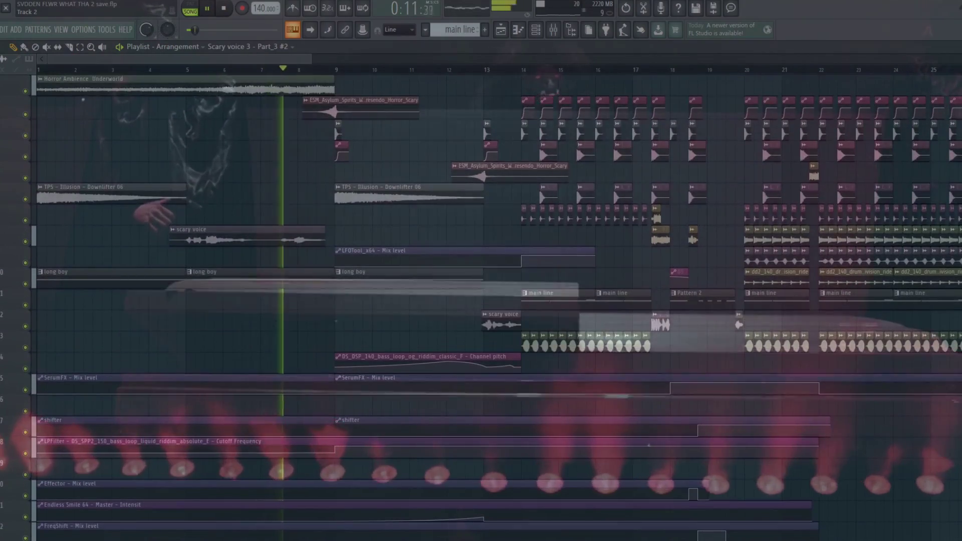